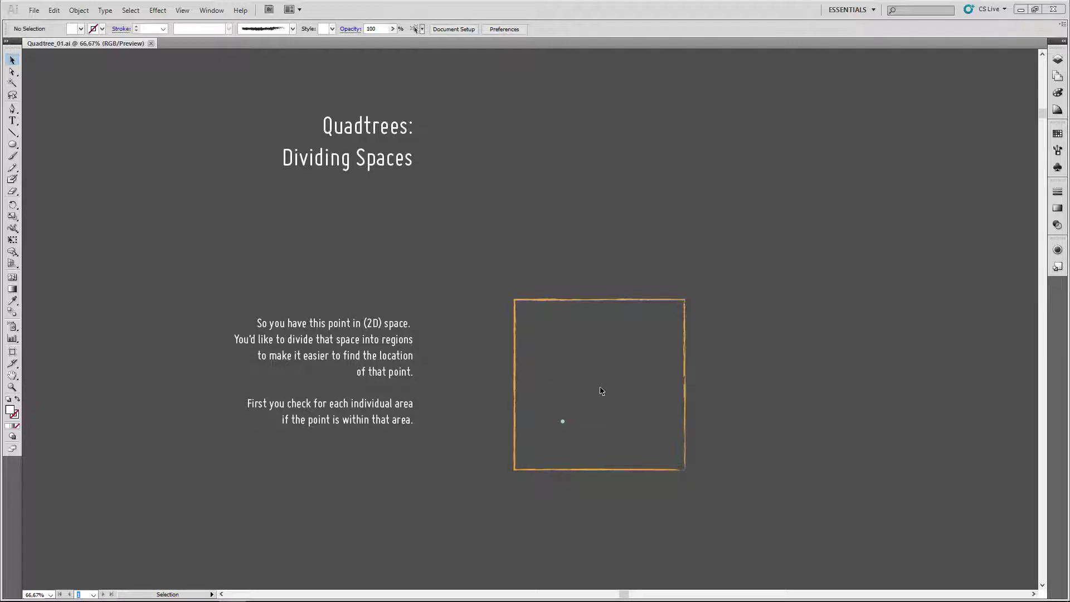
Step: Scroll the Illustrator artboard down to the final slide of the square recursively subdivided around the point
scroll(610, 433, down, 3)
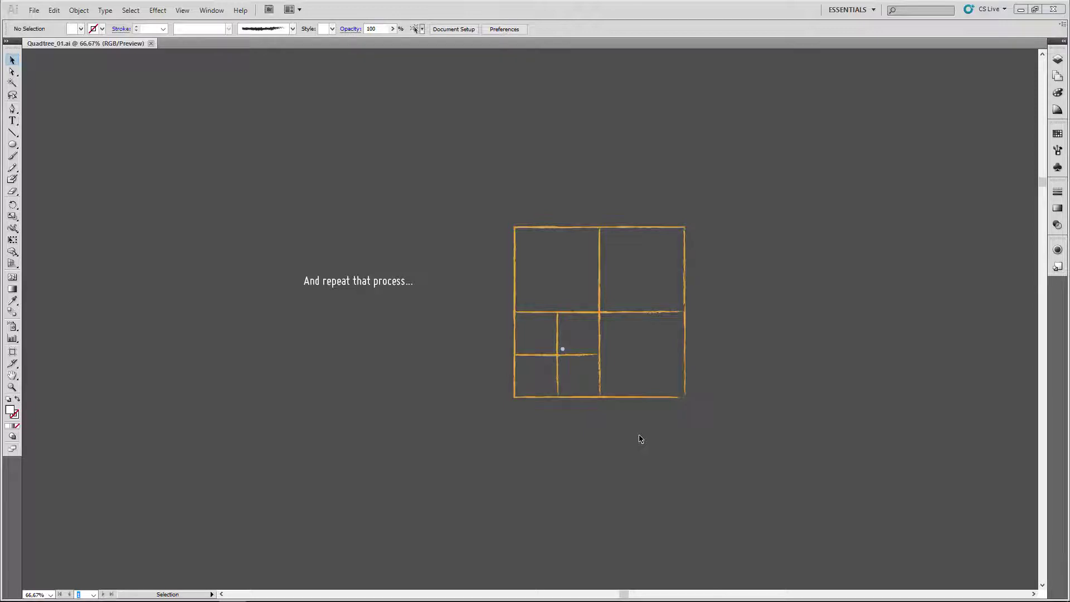
scroll(640, 439, down, 3)
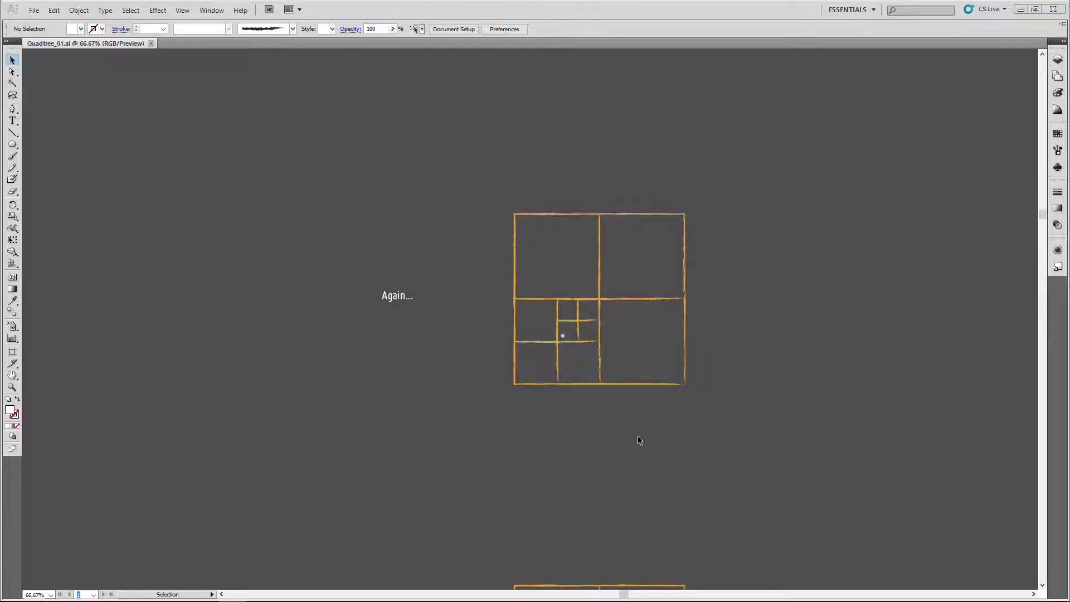
scroll(640, 436, down, 3)
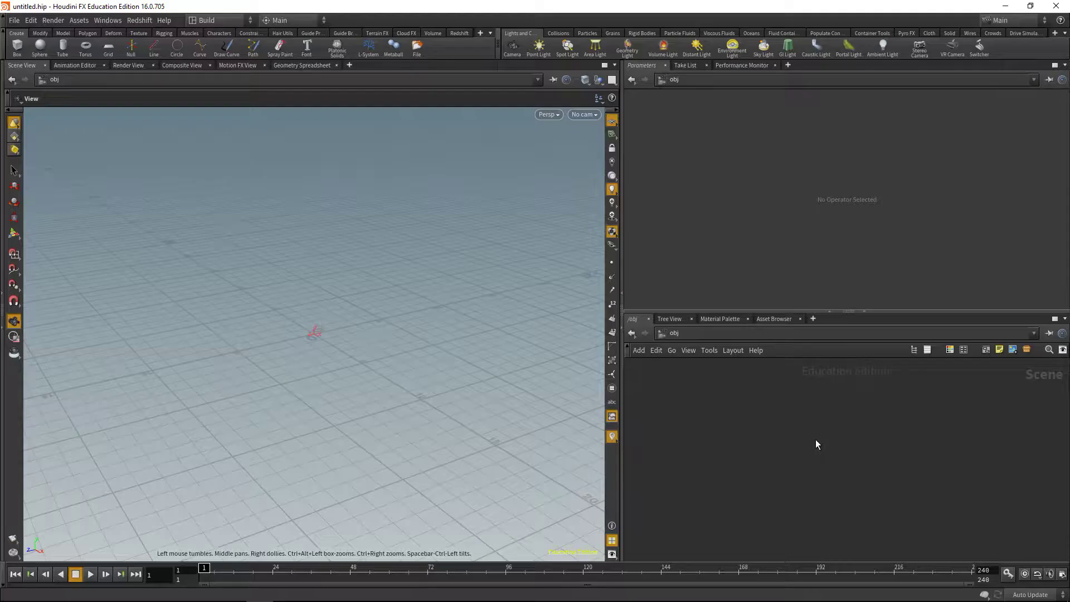
key(Tab)
Step: Add a Grid node to the network and set its Size to 11 by 22
text(grid)
key(Return)
click(817, 443)
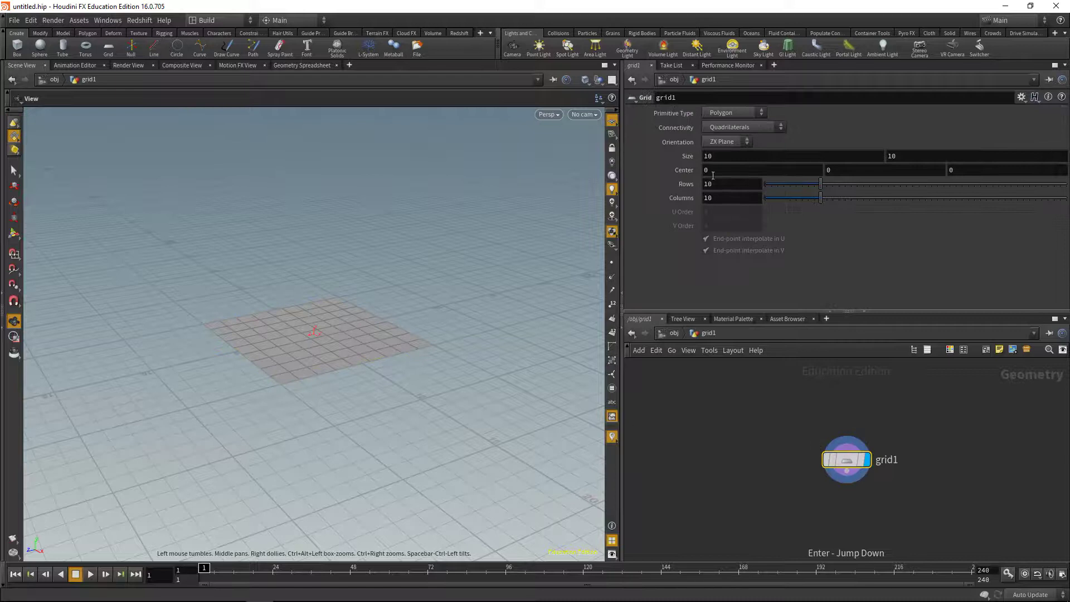
click(708, 156)
text(11)
key(Tab)
text(22)
key(Return)
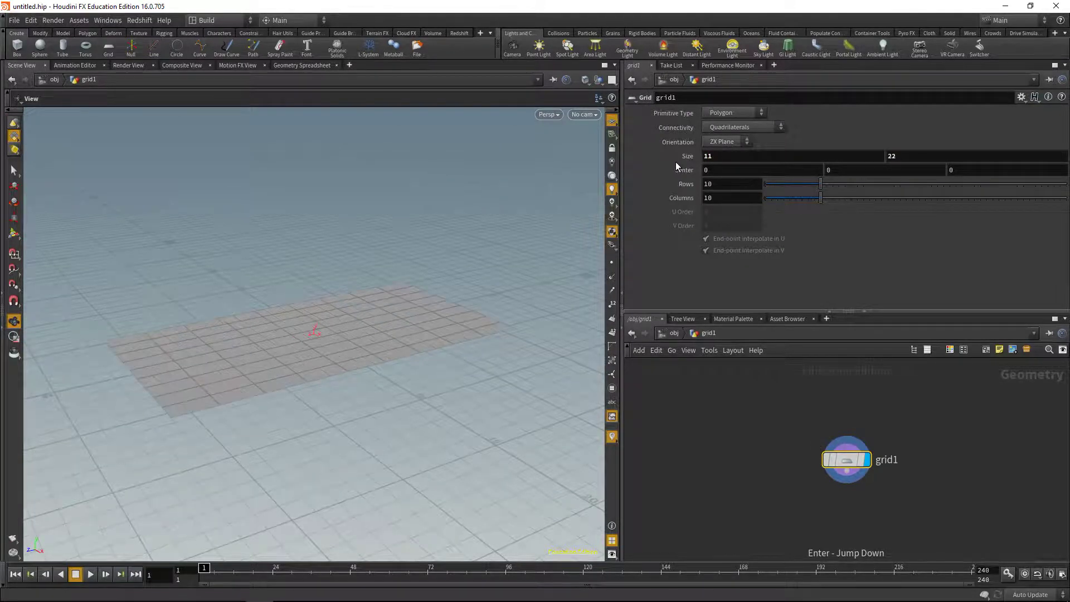
Step: Give grid1 3 rows and 2 columns, viewing it from above
click(718, 185)
text(3)
key(Tab)
text(2)
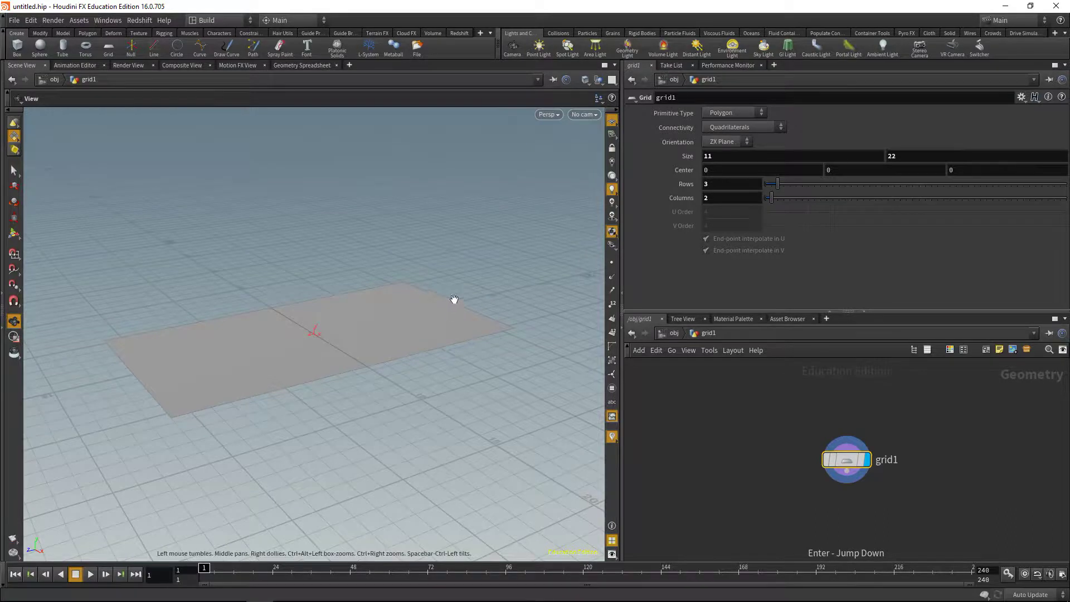
scroll(366, 365, up, 3)
drag(366, 365, 275, 267)
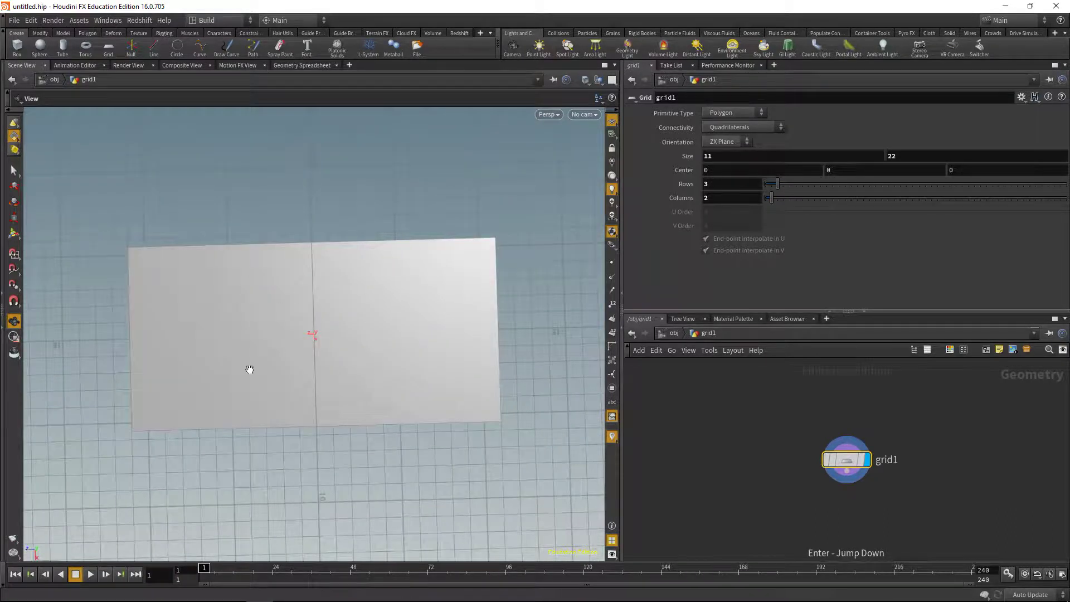
middle_drag(846, 505, 809, 461)
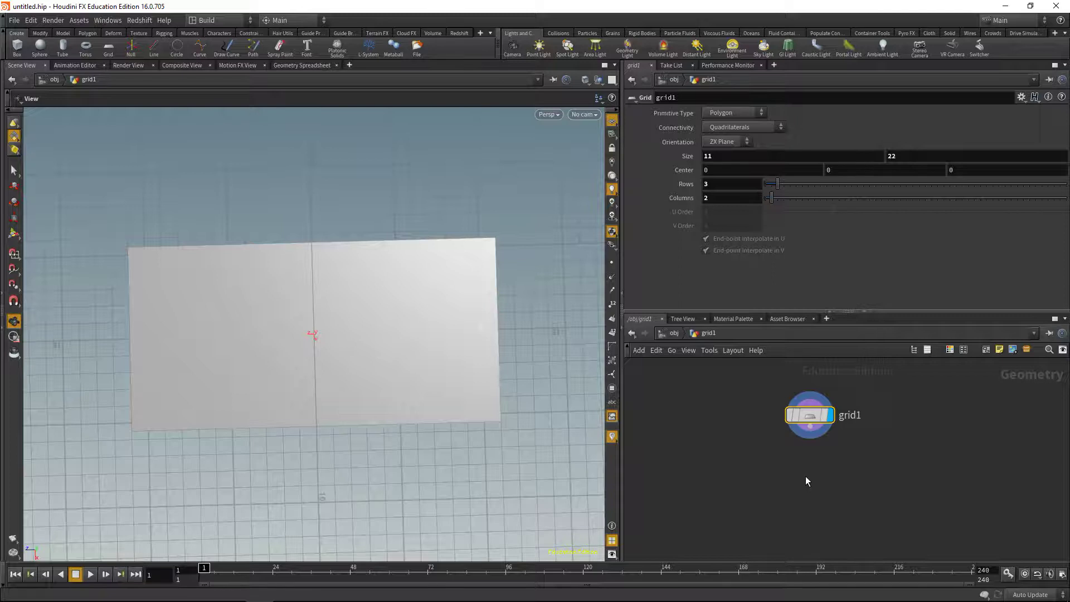
key(Tab)
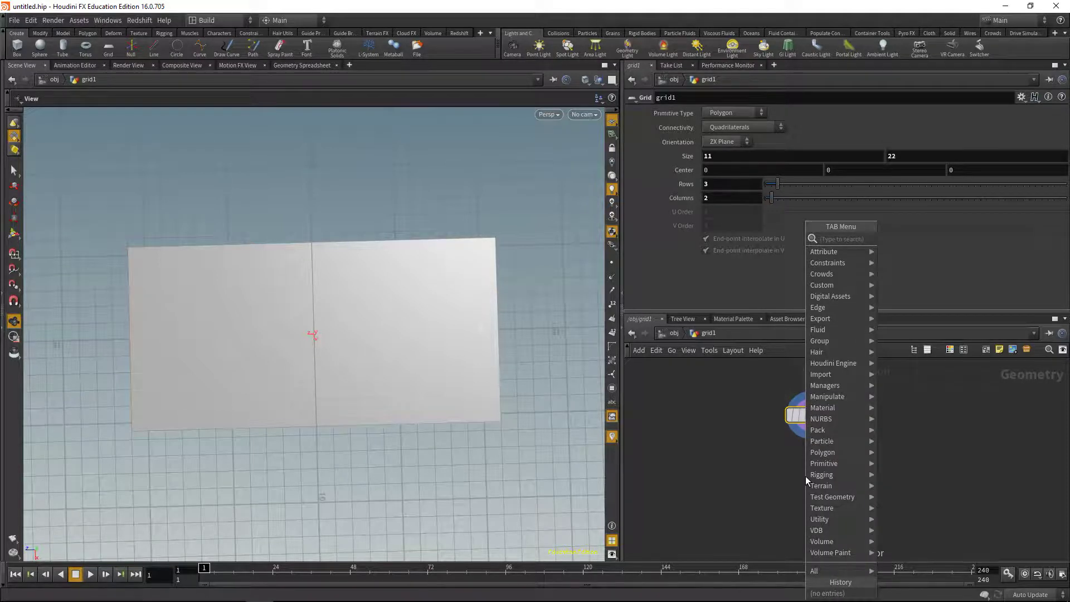
text(primwr)
key(Return)
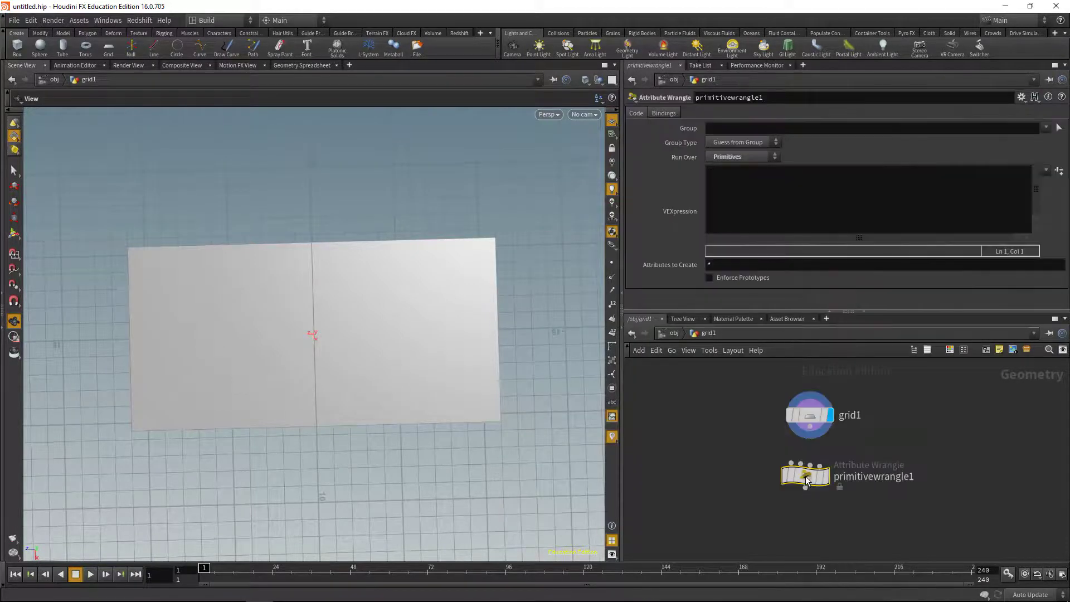
click(804, 469)
click(771, 200)
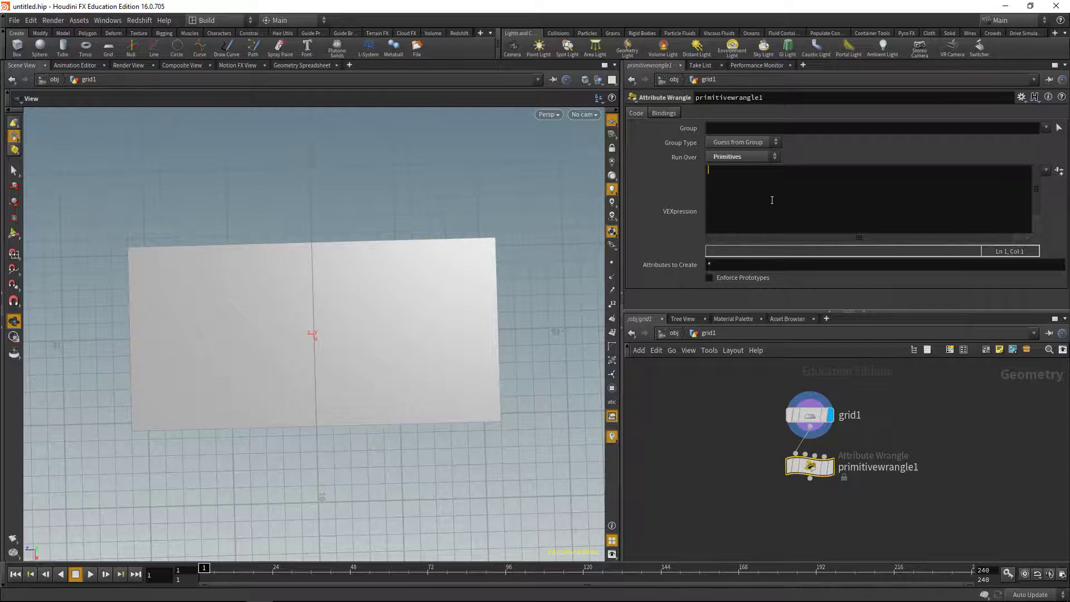
text(@group_do = 0;)
mouse_move(831, 473)
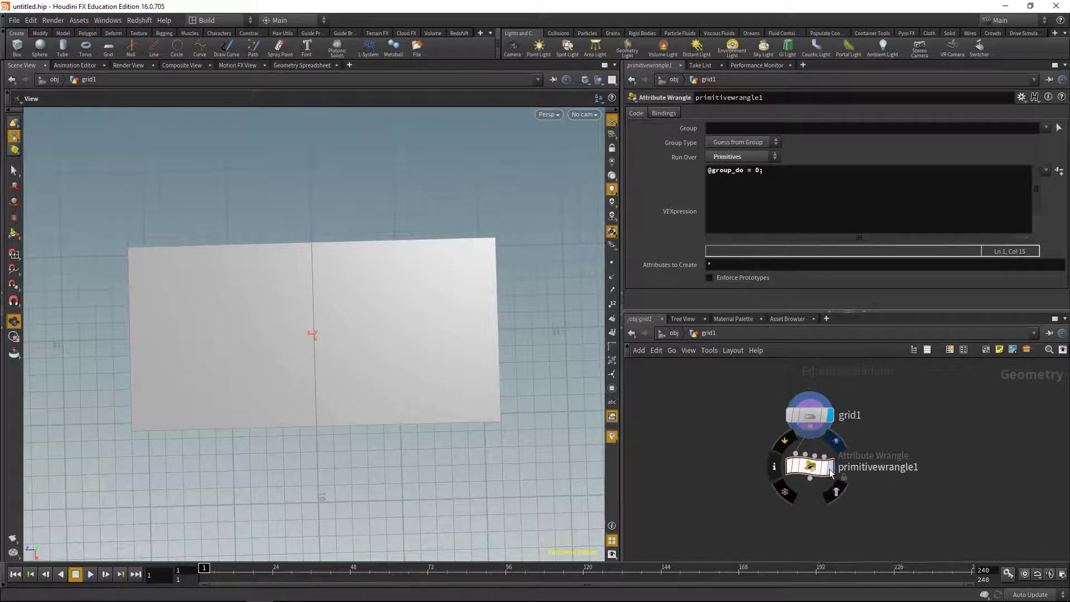
click(774, 466)
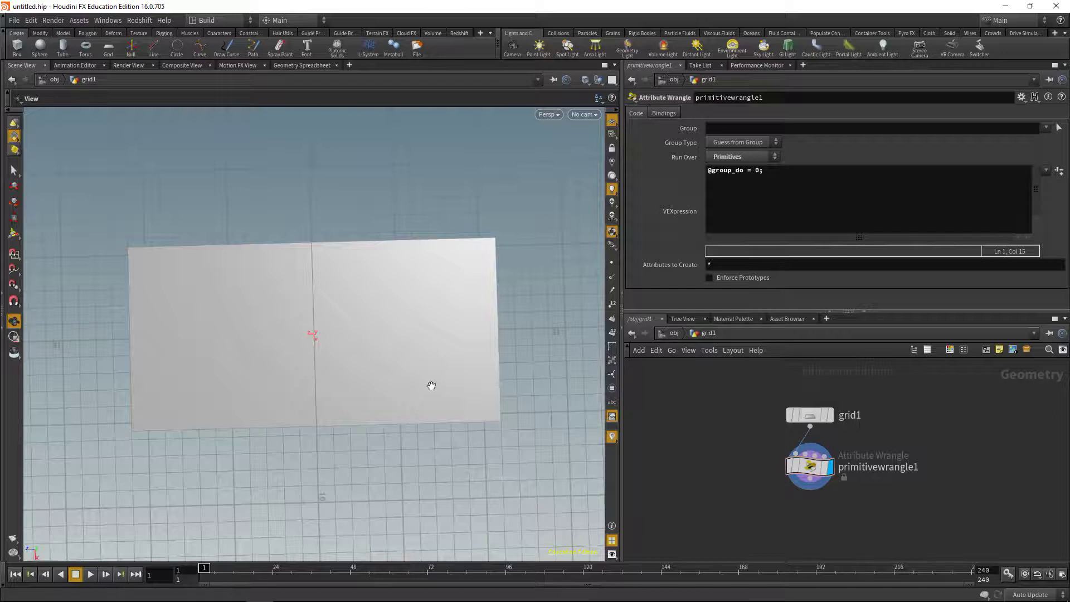
middle_drag(811, 519, 777, 510)
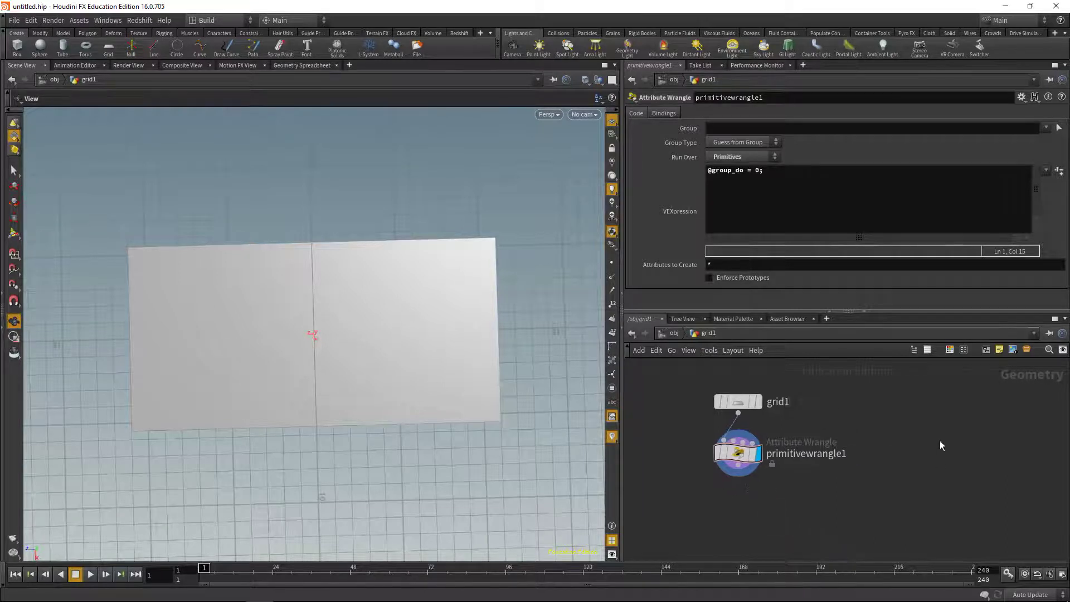
Step: Add a Font node reading 'Hi!' and place it beside grid1
key(Tab)
text(font)
key(Return)
click(940, 437)
text(H)
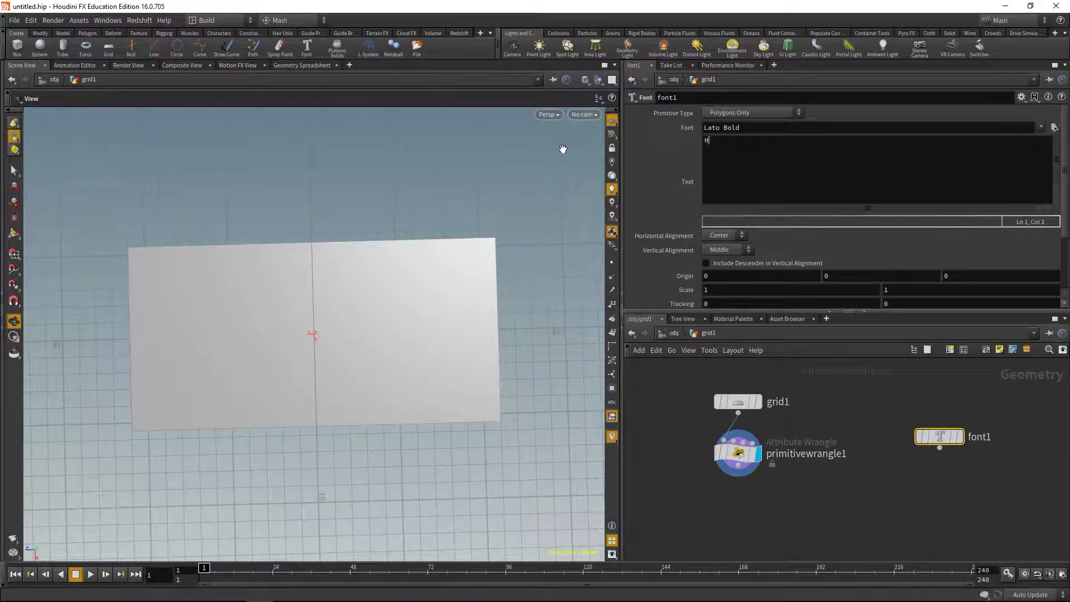
text(i!)
drag(941, 437, 948, 401)
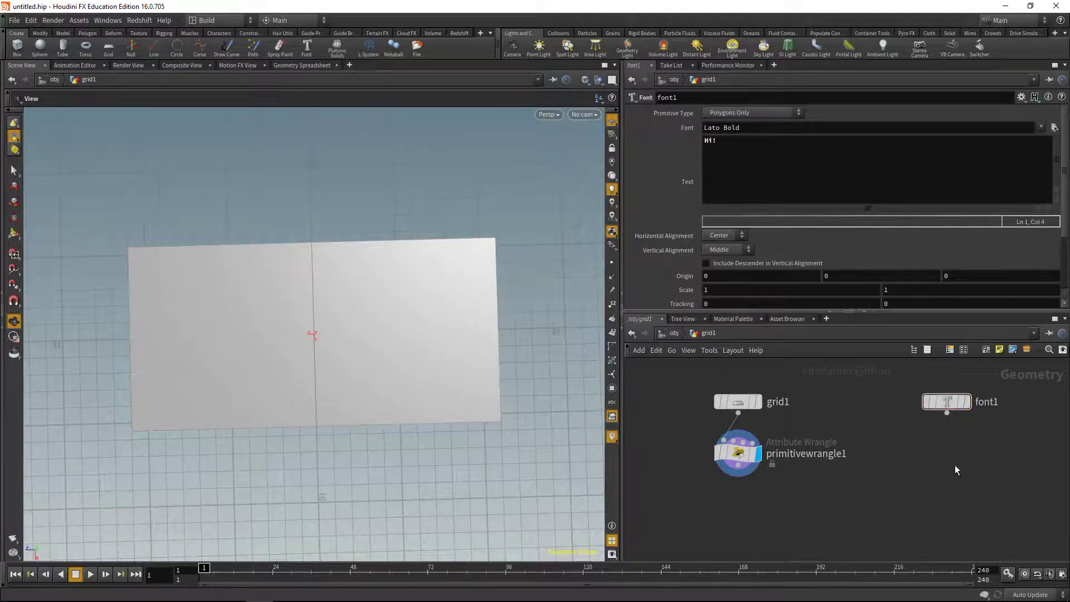
Step: Add a Transform node under font1 and display its output
key(Tab)
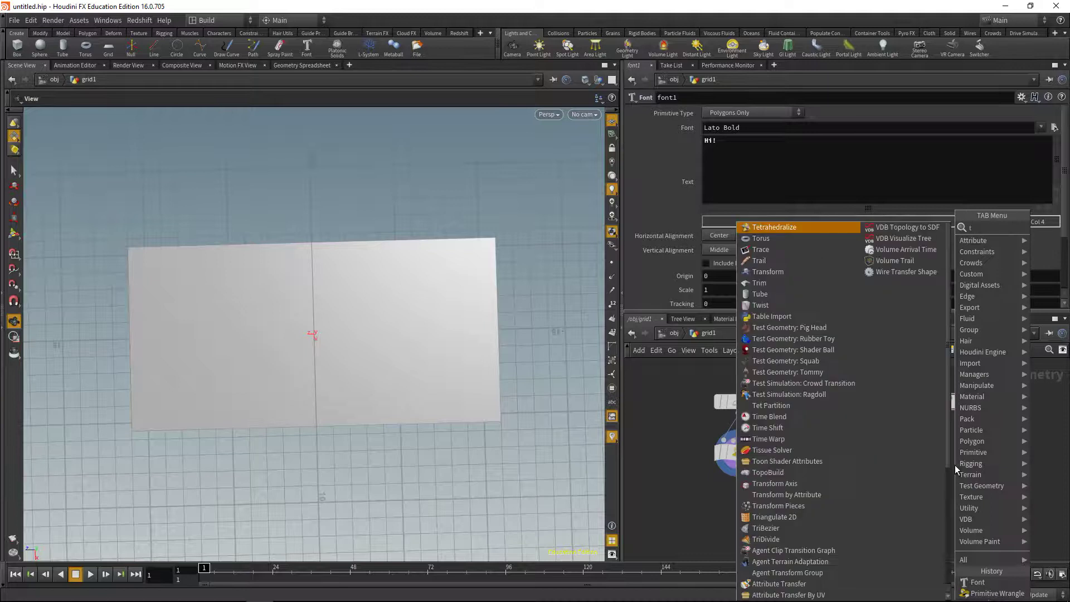
key(Escape)
click(954, 465)
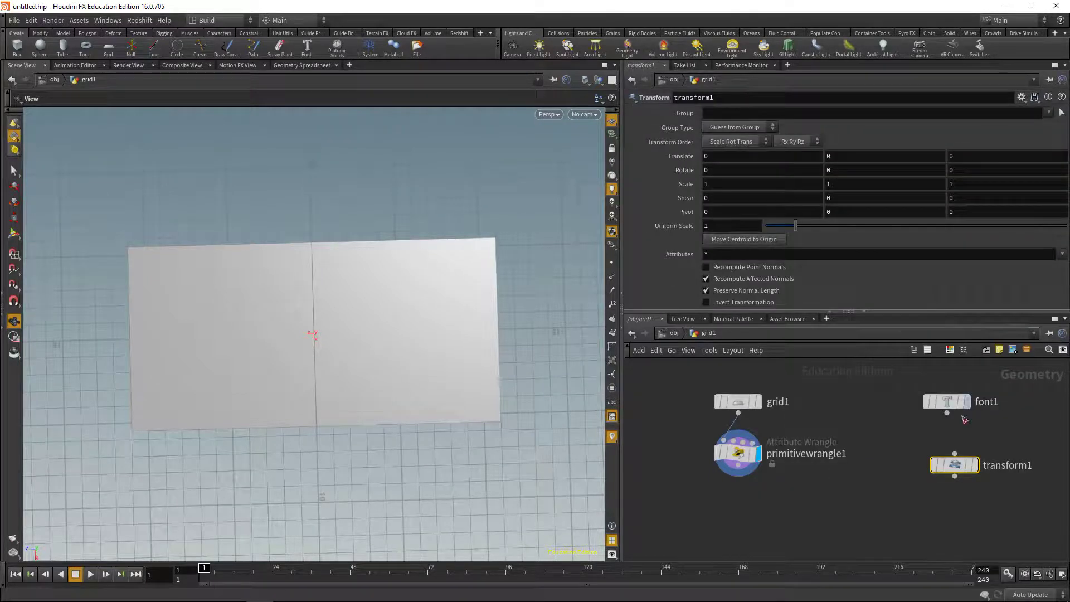
drag(955, 465, 946, 453)
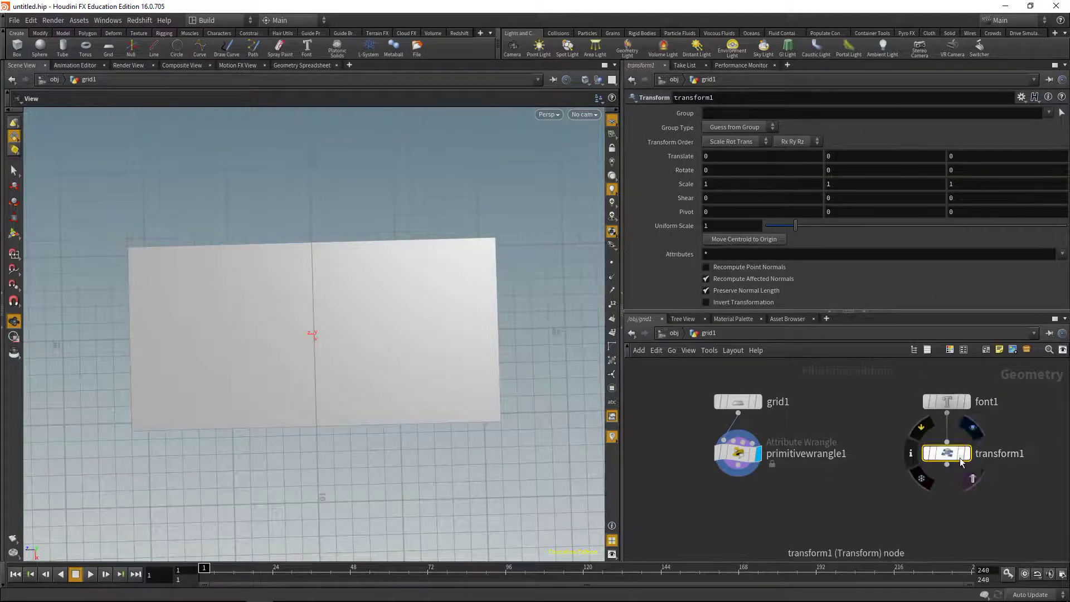
click(968, 453)
Step: Rotate transform1 by -90, 90 with Uniform Scale 6, showing the curve points
text(-90)
key(Tab)
text(-90)
key(Return)
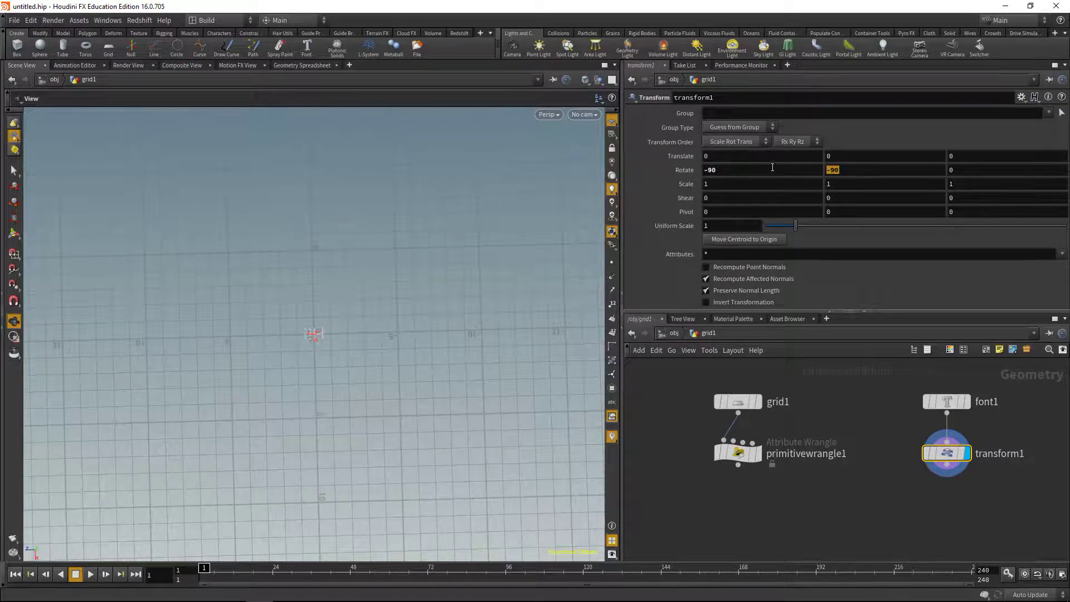
text(90)
key(Return)
click(724, 225)
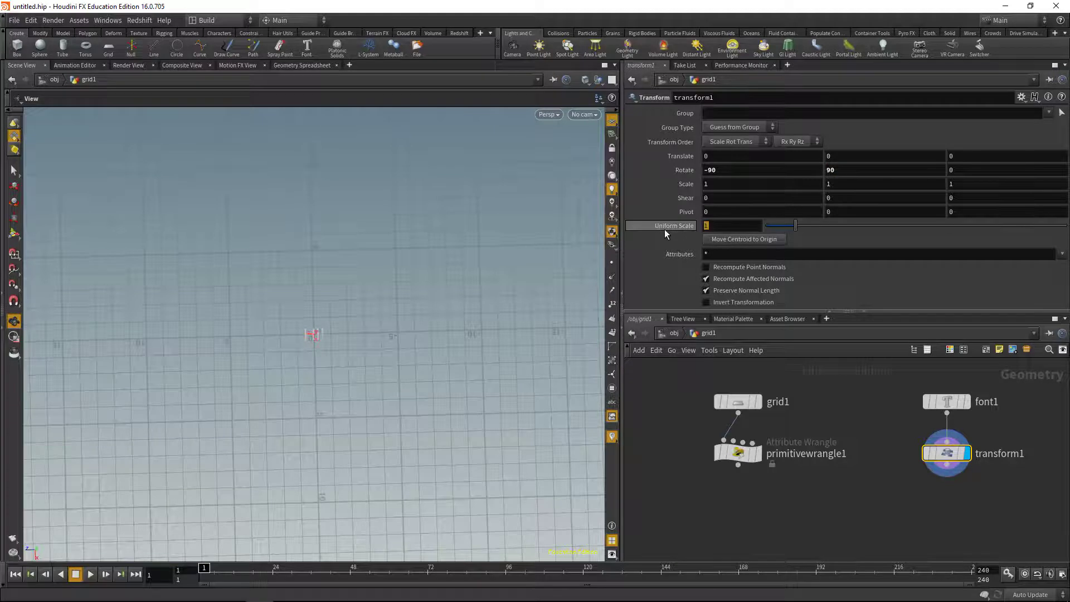
text(6)
key(Return)
middle_drag(907, 509, 887, 466)
click(611, 264)
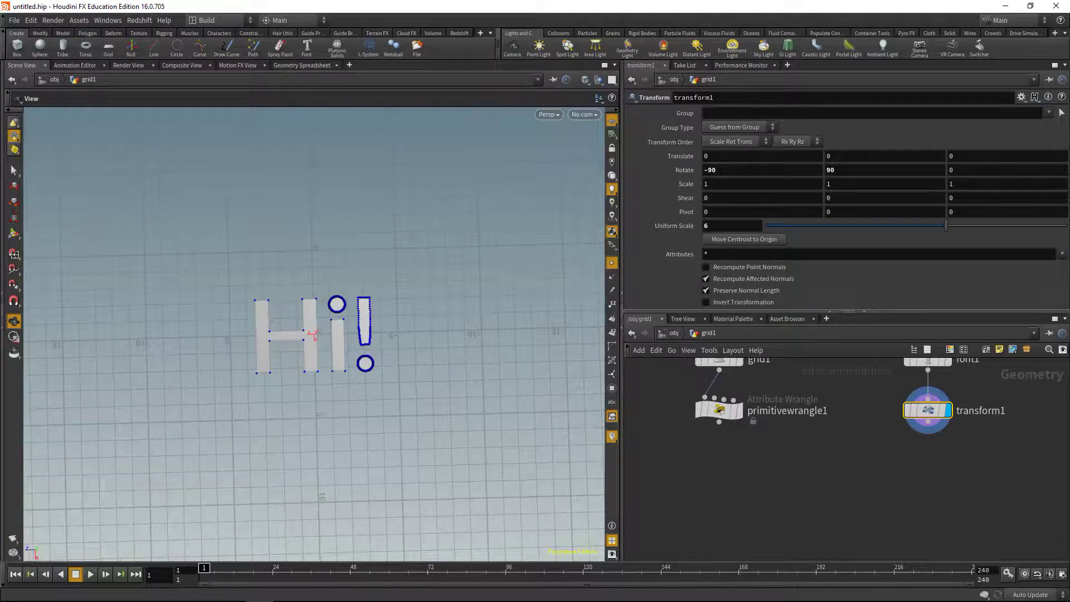
key(Tab)
Step: Insert a Resample node under transform1 with Length 0.2
text(resample)
key(Return)
click(903, 456)
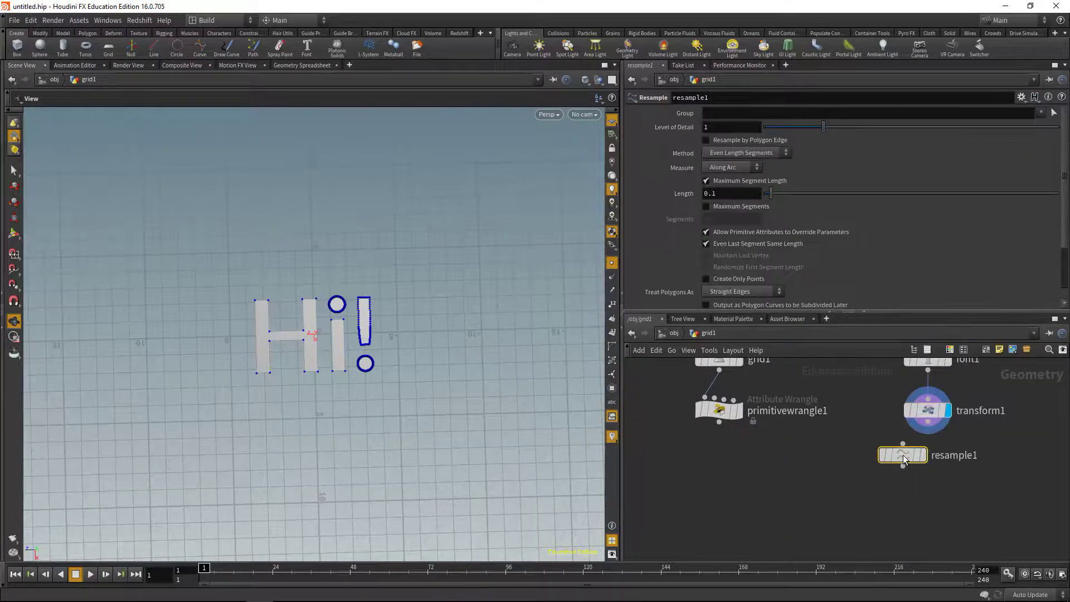
drag(903, 460, 930, 454)
click(728, 193)
key(BackSpace)
text(2)
key(Return)
Step: Set the display flag back on primitivewrangle1 to show the grid
middle_drag(752, 423, 753, 441)
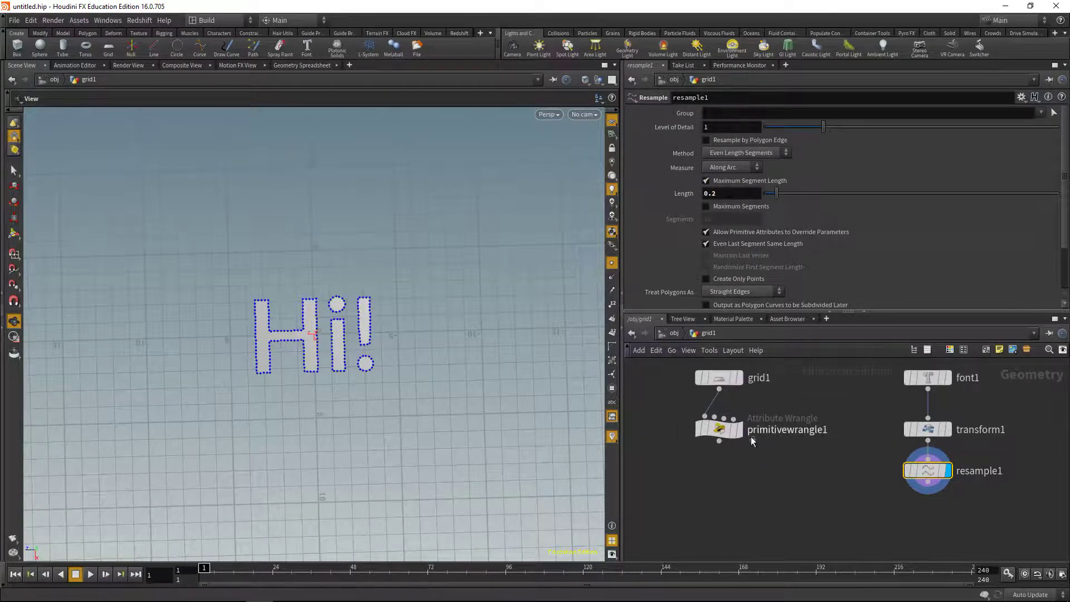
click(738, 430)
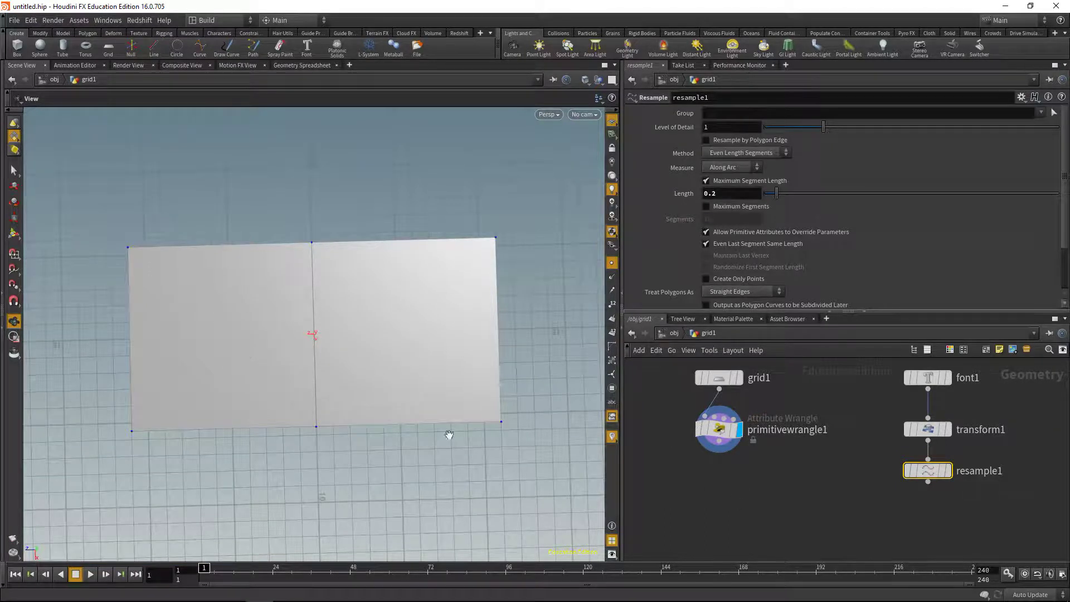
scroll(770, 478, down, 1)
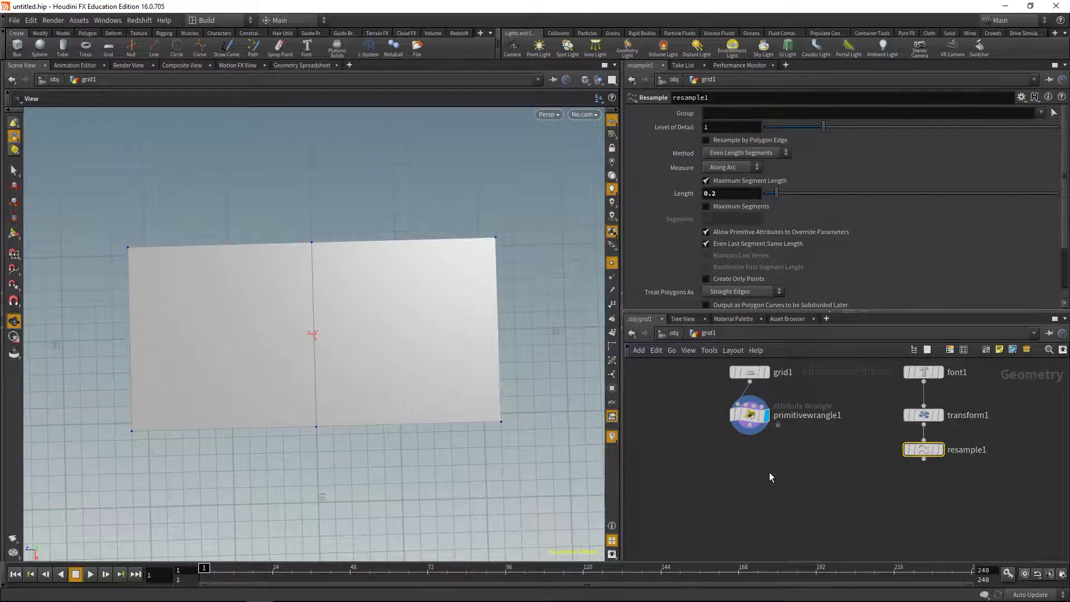
key(Tab)
Step: Add a For-Each Primitive block and wire primitivewrangle1 into foreach_begin1
text(fore)
key(Return)
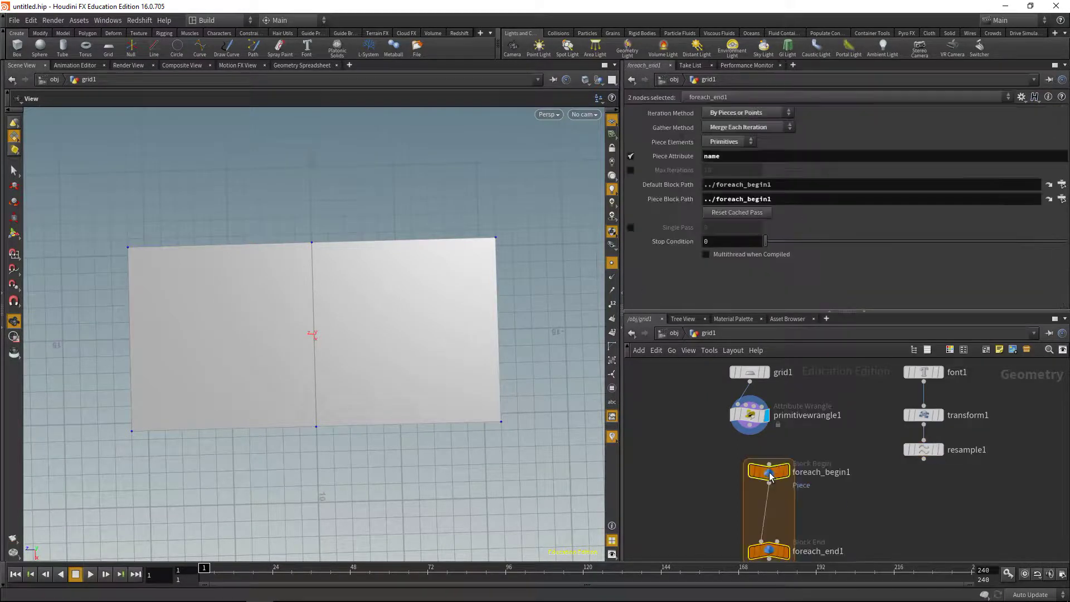
click(751, 477)
drag(749, 435, 750, 468)
middle_drag(712, 498, 704, 474)
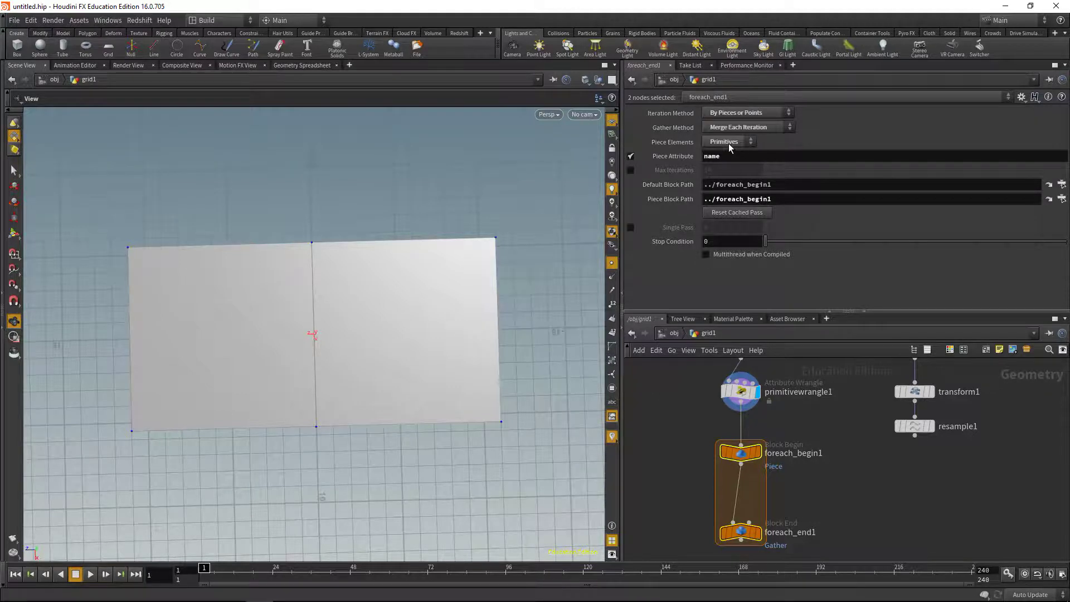
middle_click(746, 397)
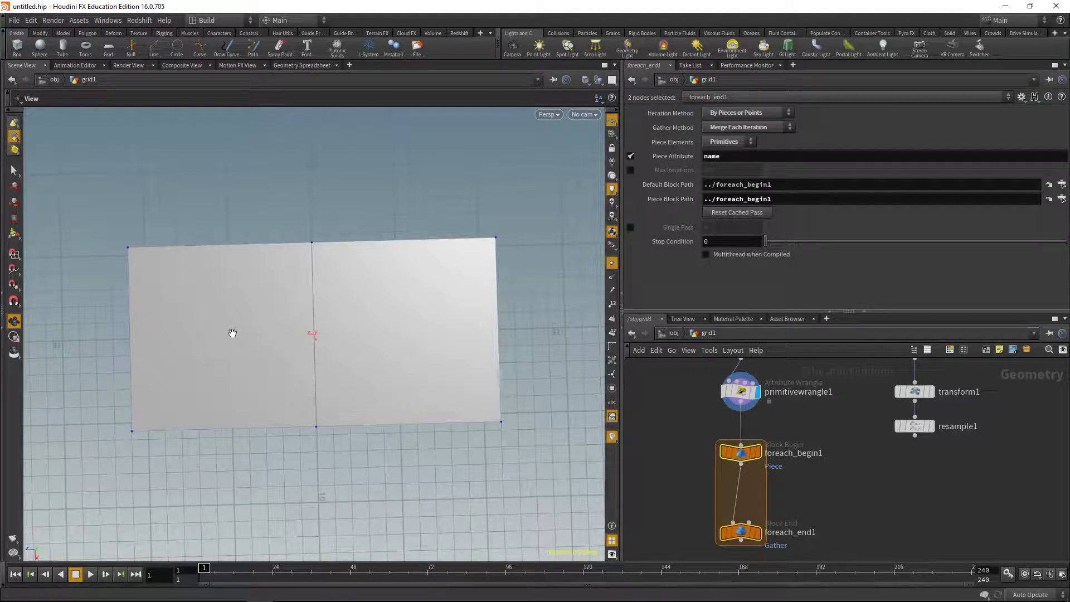
Step: Disable Piece Attribute, display foreach_end1, and enable Single Pass 0 to isolate one piece
click(630, 157)
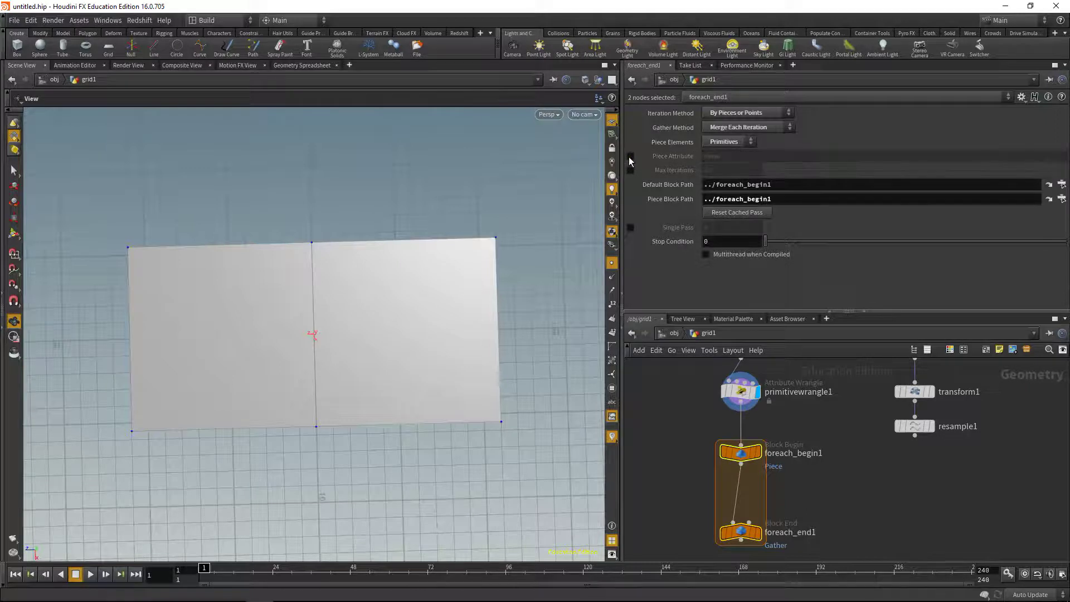
click(757, 536)
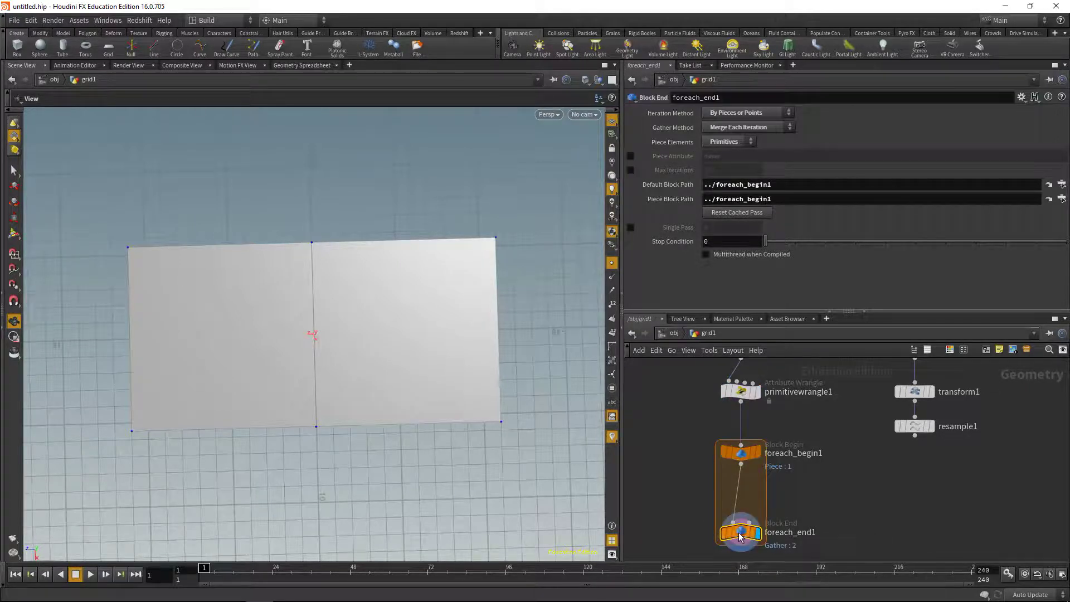
click(631, 227)
double_click(721, 229)
text(1)
scroll(721, 229, down, 1)
scroll(721, 230, up, 1)
scroll(721, 229, down, 1)
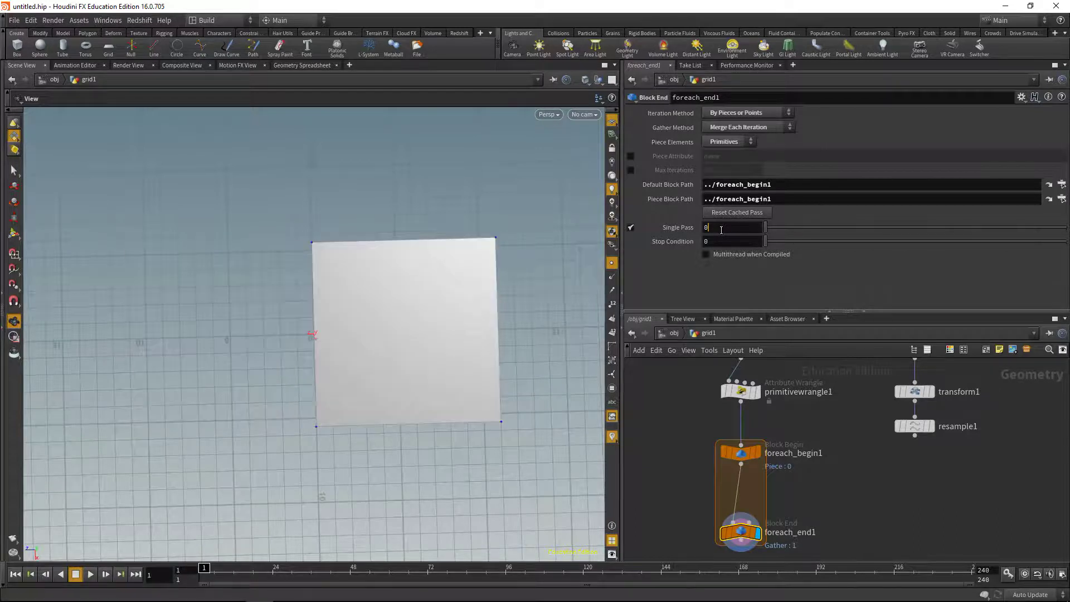